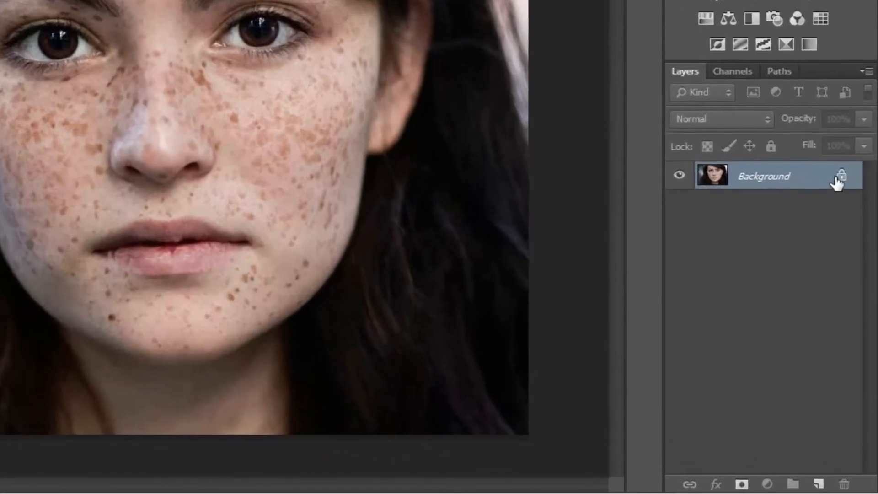
# Convert the locked Background into the regular layer Layer 0 and duplicate it
pyautogui.doubleClick(798, 179)
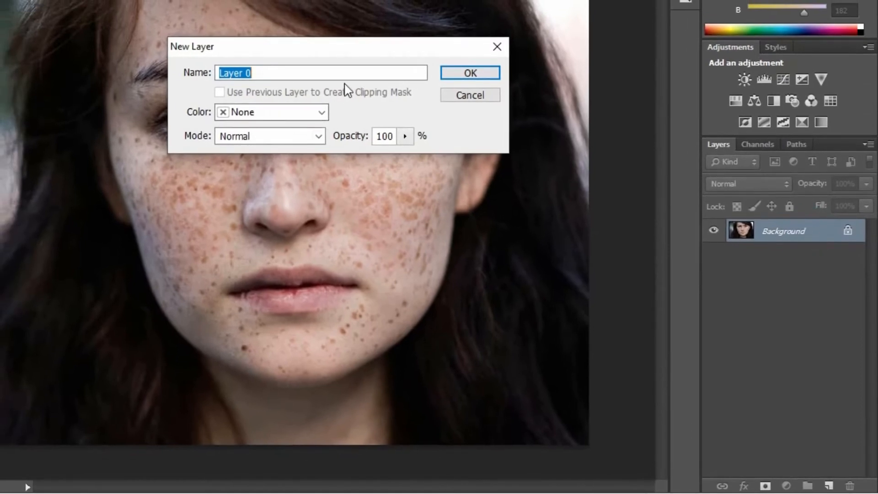
pyautogui.click(459, 74)
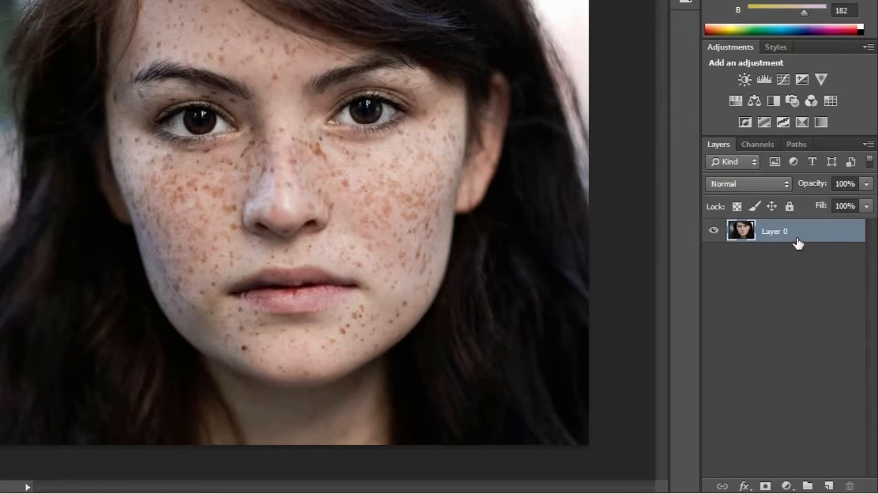
pyautogui.moveTo(813, 232); pyautogui.dragTo(831, 478)
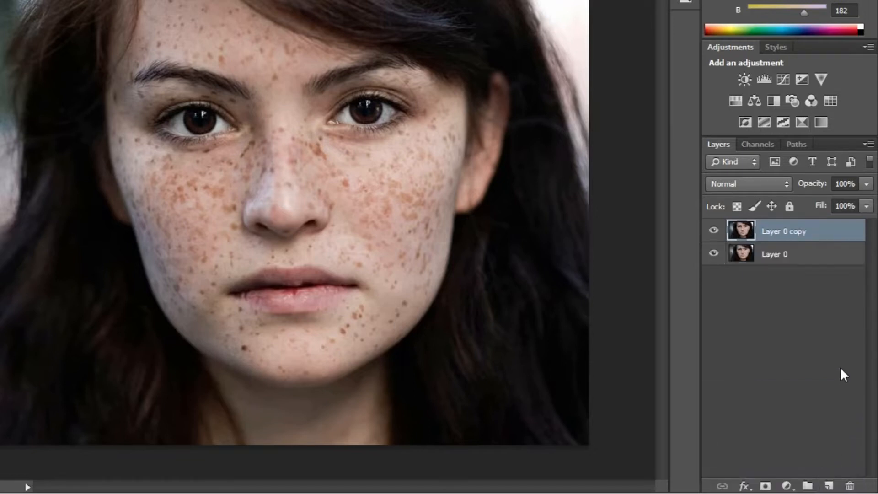
pyautogui.hotkey('ctrl', 'z')
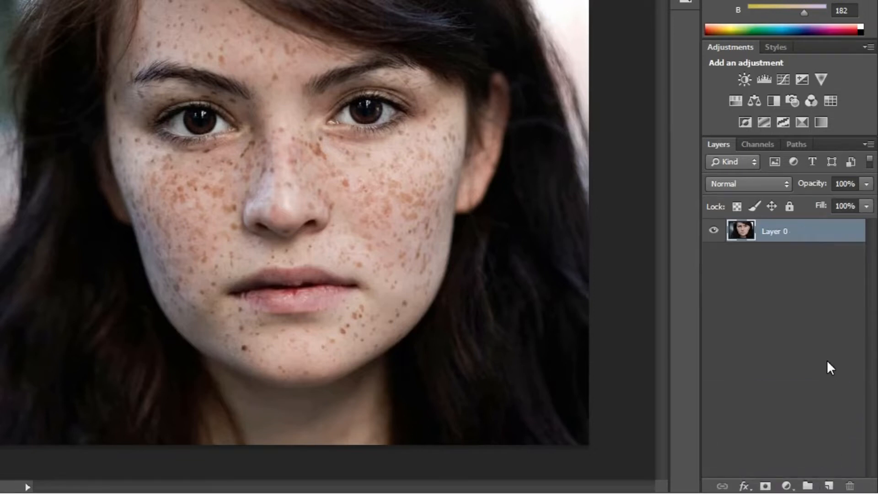
pyautogui.hotkey('ctrl', 'j')
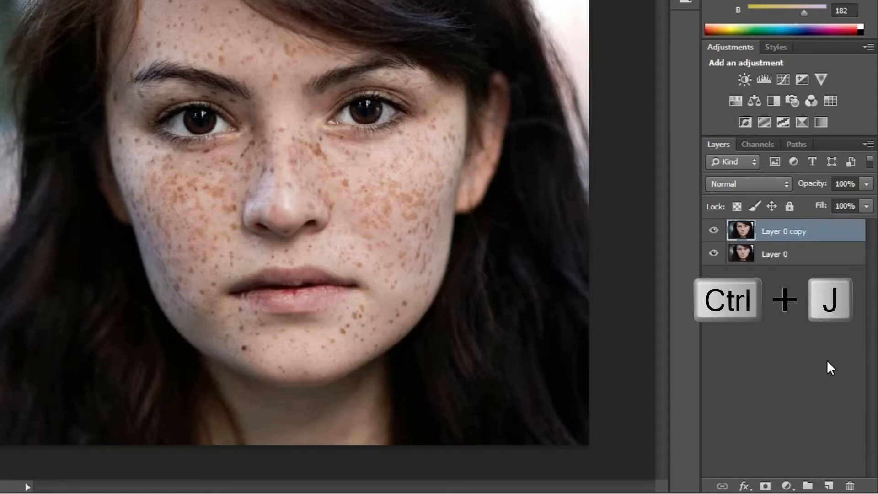
# Rename the duplicated layer as blur
pyautogui.doubleClick(783, 235)
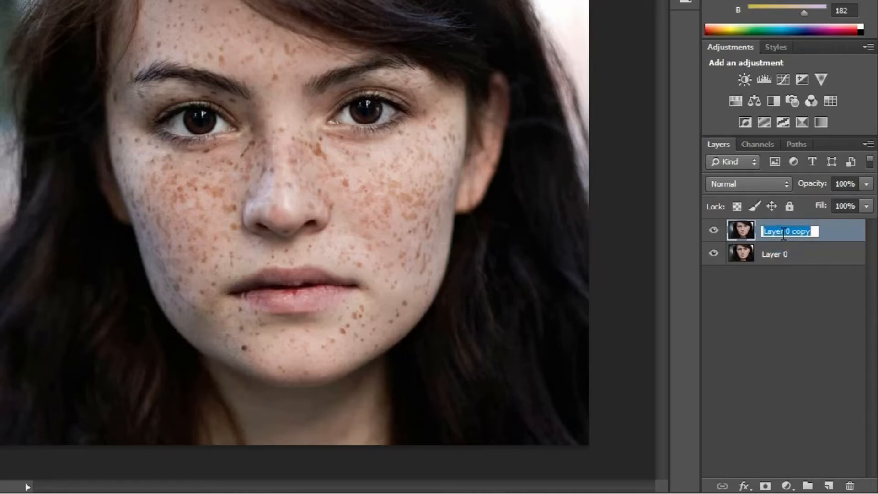
pyautogui.write('blur')
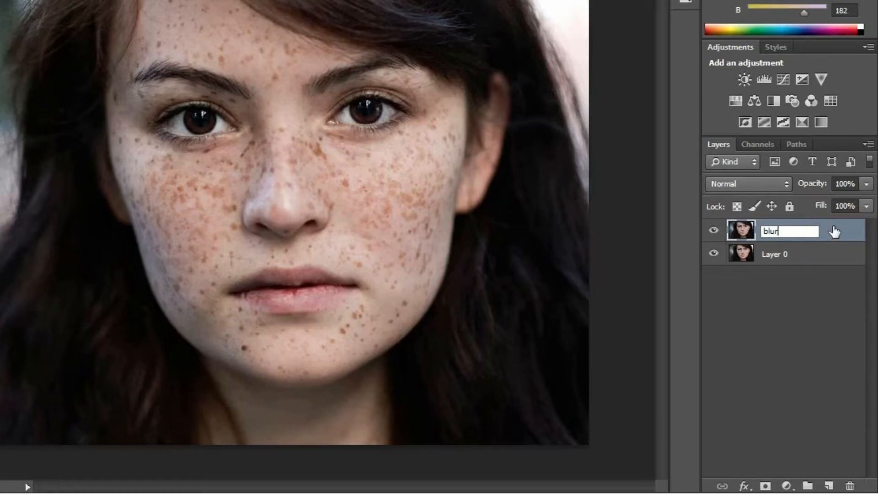
pyautogui.click(798, 275)
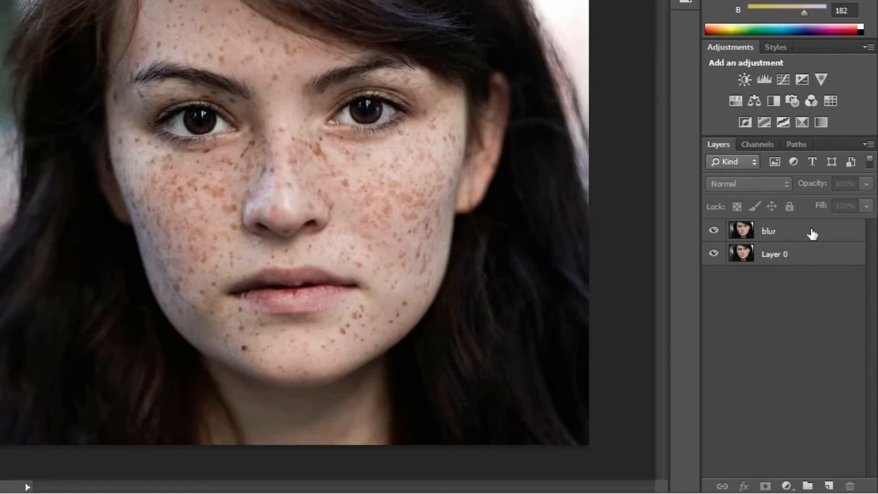
# Apply a Gaussian Blur with a radius of 9.0 pixels to the blur layer
pyautogui.click(788, 231)
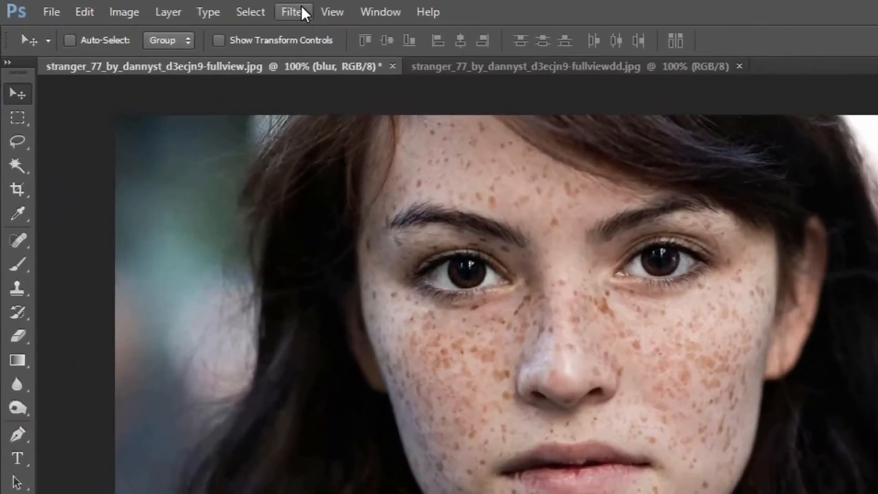
pyautogui.click(293, 12)
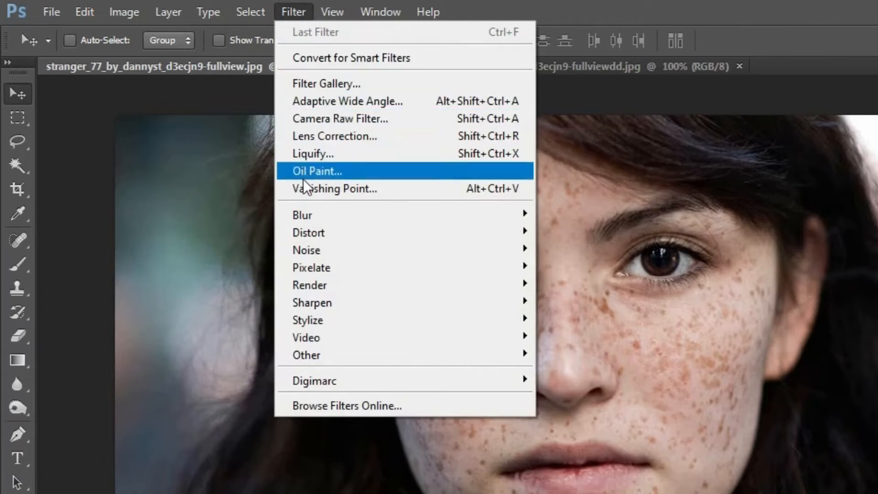
pyautogui.moveTo(306, 219)
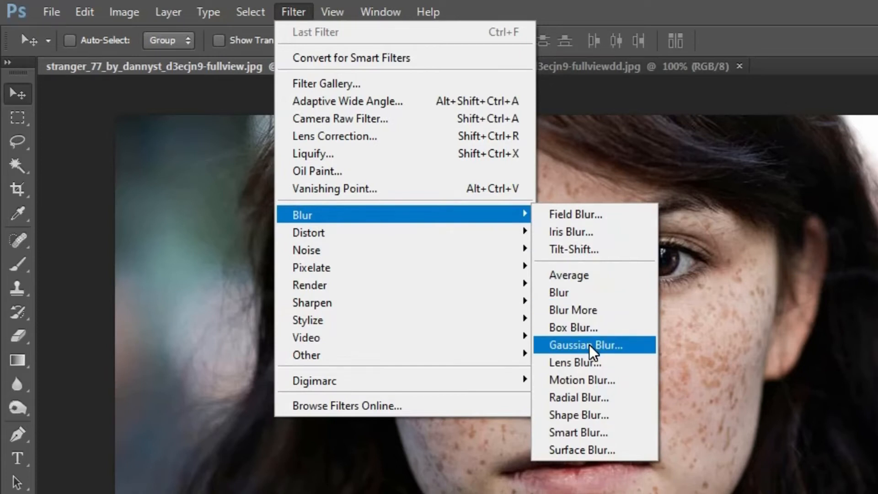
pyautogui.click(610, 351)
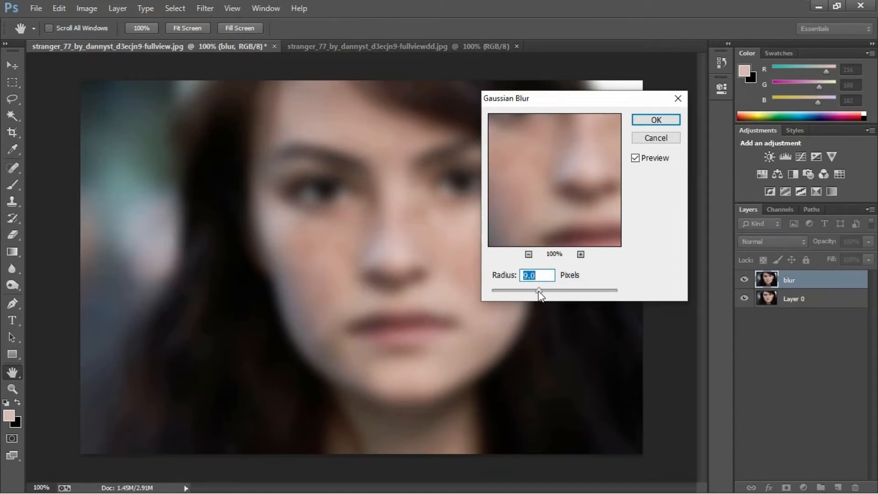
pyautogui.moveTo(542, 292); pyautogui.dragTo(539, 291)
pyautogui.click(644, 120)
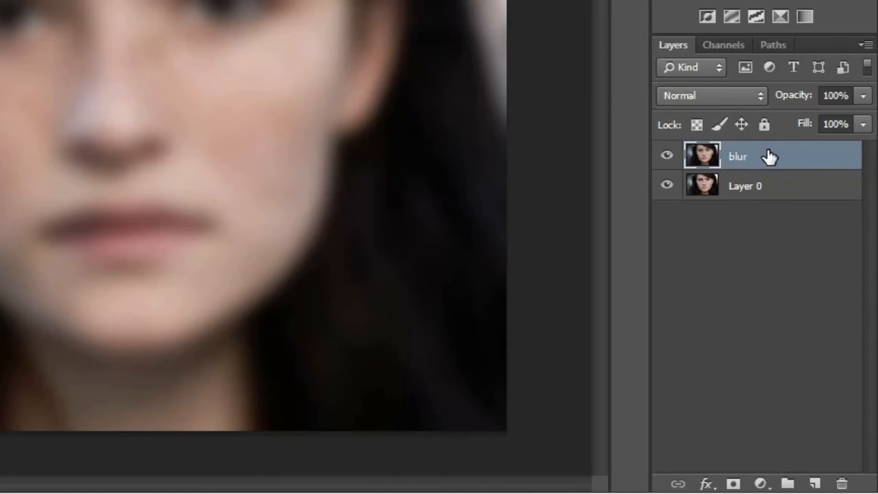
# Move the blur layer beneath Layer 0 and add a layer mask to Layer 0
pyautogui.moveTo(769, 157); pyautogui.dragTo(762, 213)
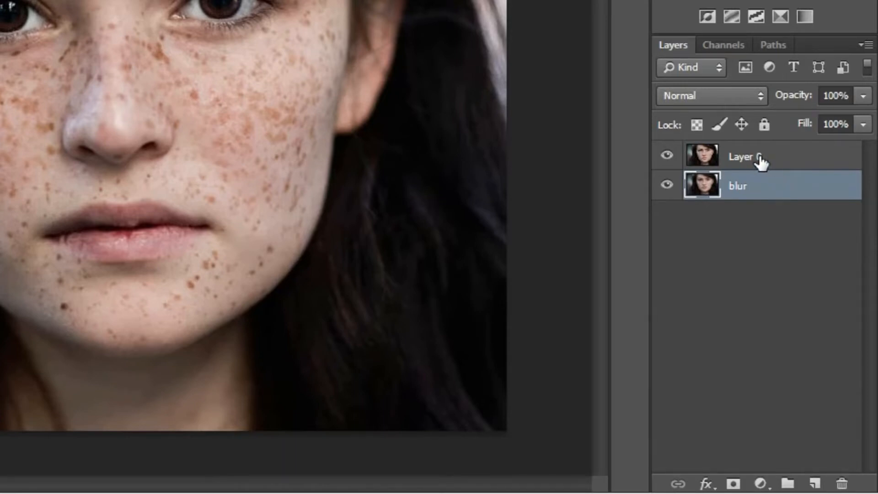
pyautogui.click(760, 158)
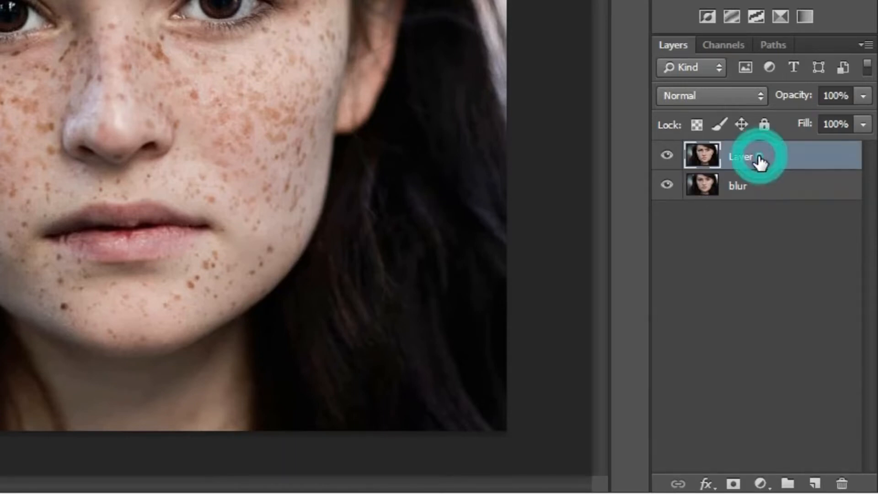
pyautogui.click(734, 484)
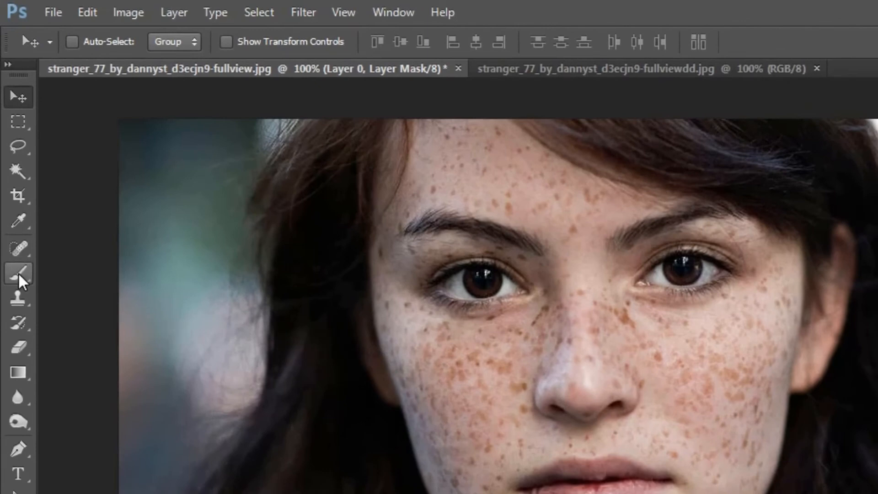
# Activate the Brush tool with a soft round tip, 163 px in size and 0% hardness
pyautogui.moveTo(18, 273); pyautogui.dragTo(78, 271)
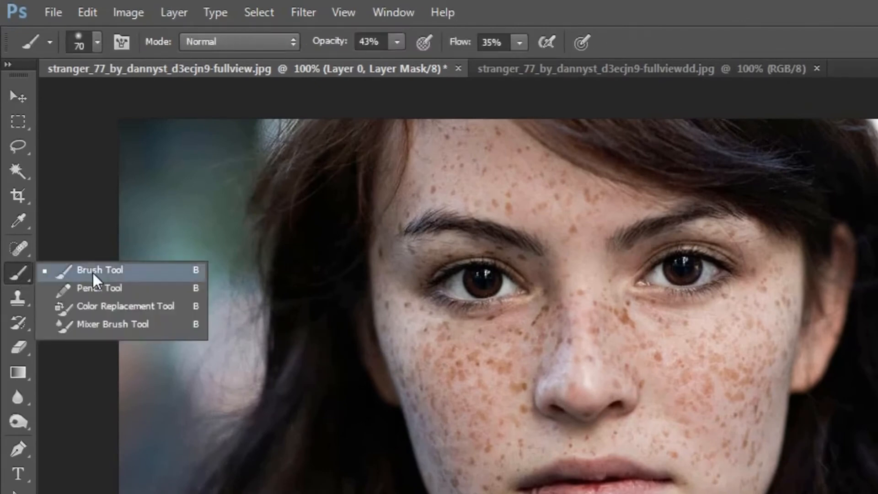
pyautogui.press('b')
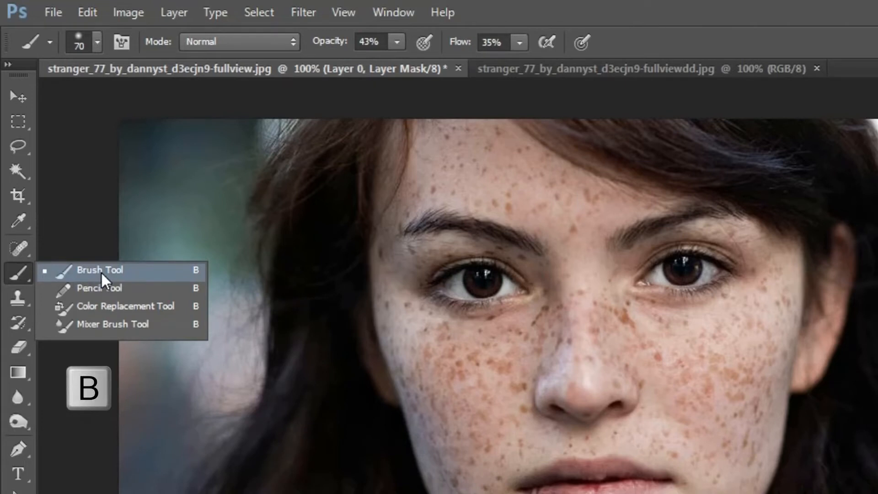
pyautogui.click(101, 271)
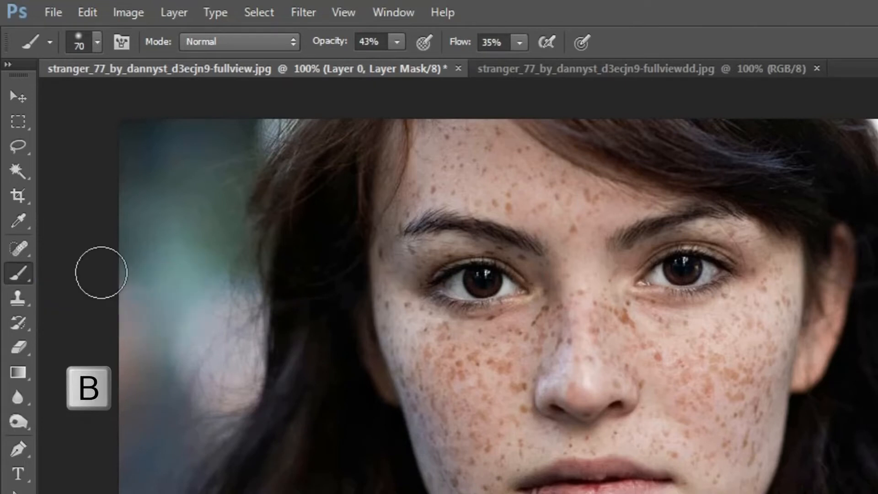
pyautogui.click(96, 42)
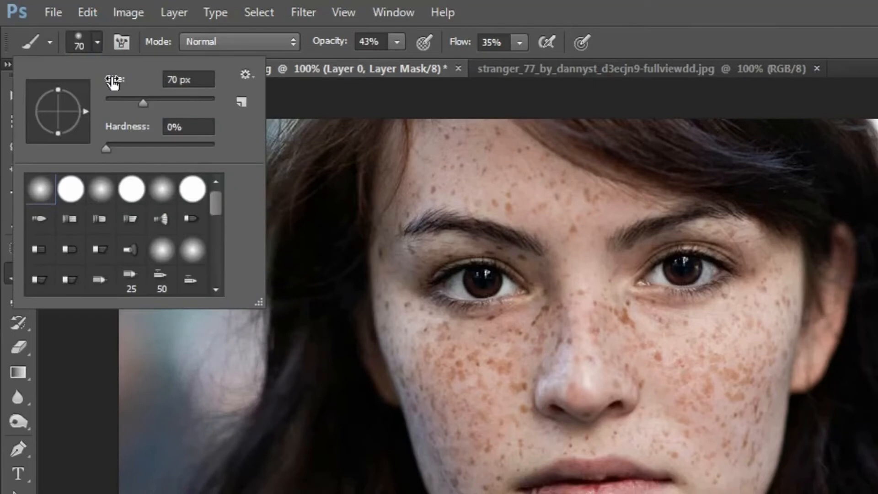
pyautogui.moveTo(145, 103)
pyautogui.mouseDown()
pyautogui.moveTo(120, 103)
pyautogui.moveTo(186, 109)
pyautogui.moveTo(124, 108)
pyautogui.moveTo(177, 109)
pyautogui.mouseUp()
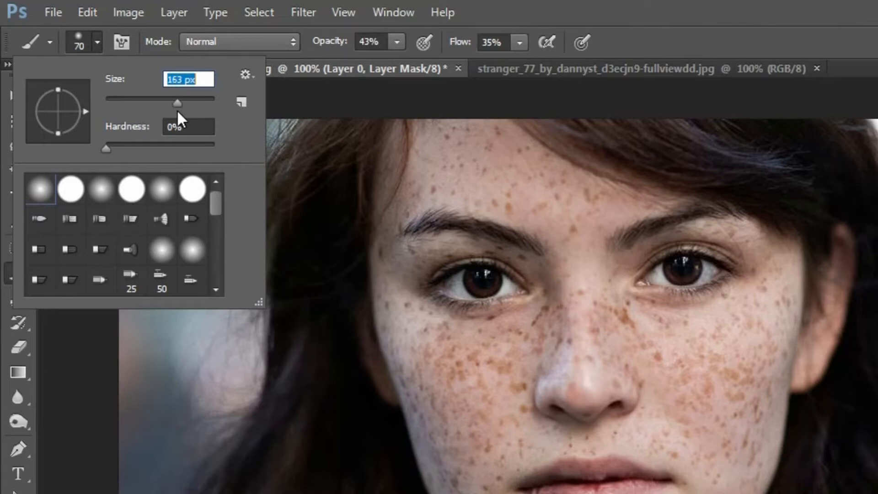
pyautogui.click(41, 190)
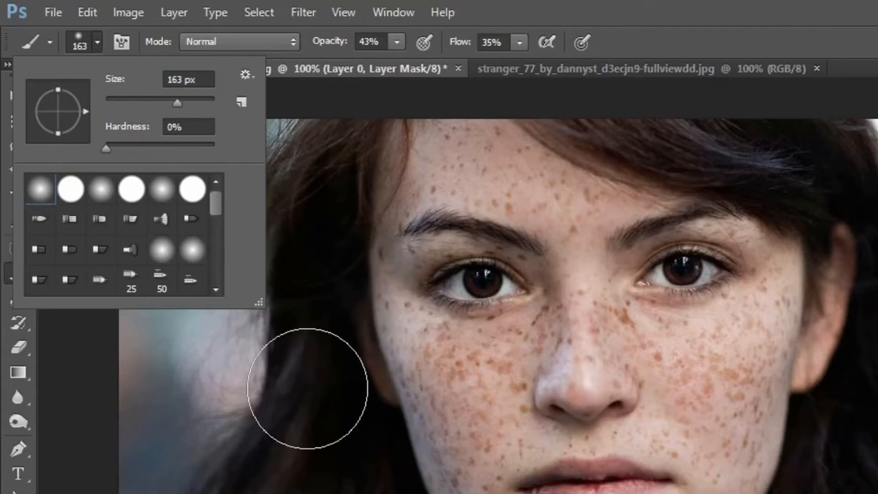
pyautogui.click(8, 274)
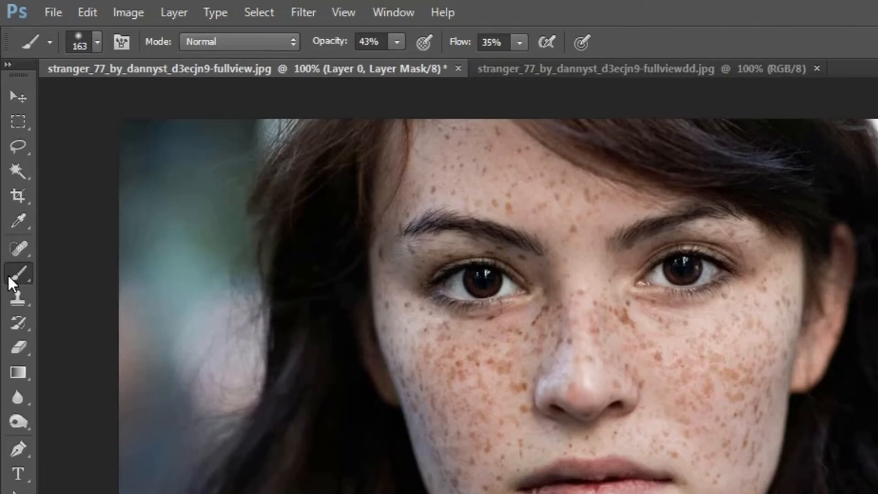
# Set the brush size to 80 px
pyautogui.press(']')
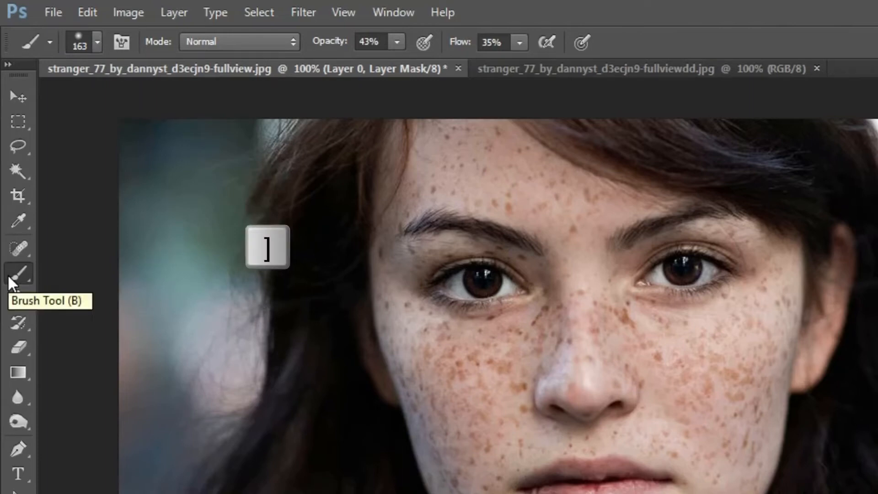
pyautogui.press('[')
pyautogui.press('[')
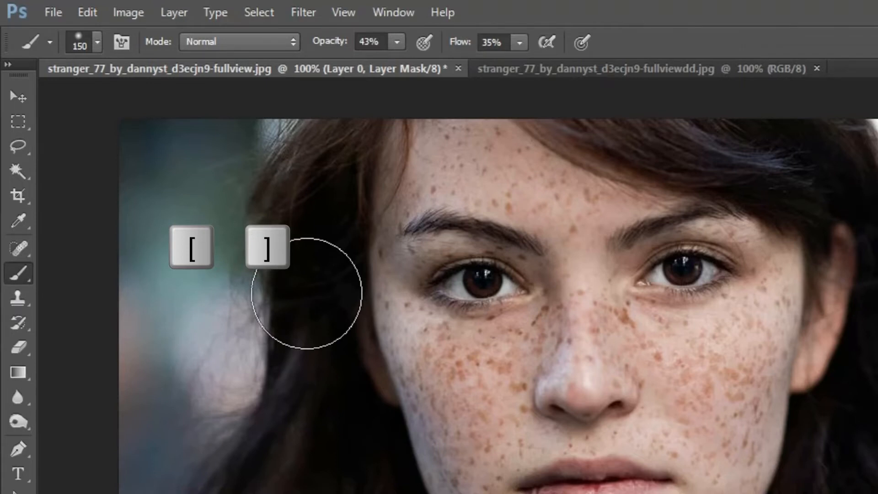
pyautogui.press(']')
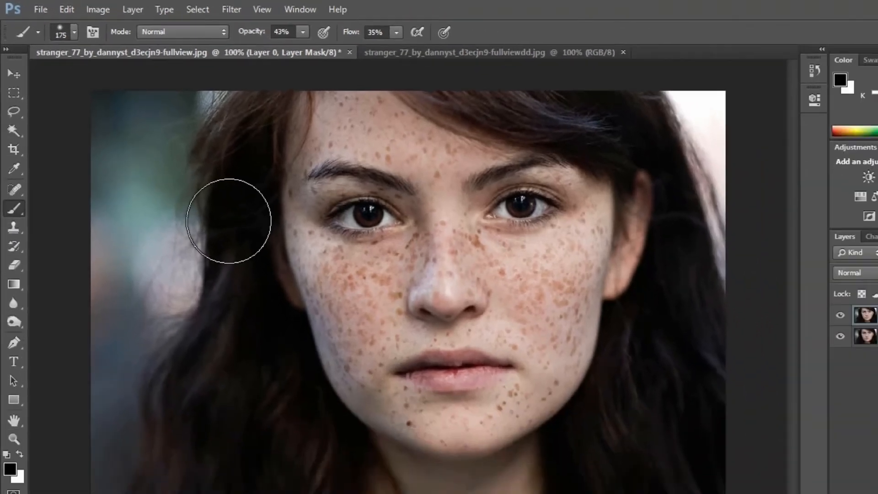
pyautogui.press('[')
pyautogui.press('[')
pyautogui.press('[')
pyautogui.press('[')
pyautogui.press('[')
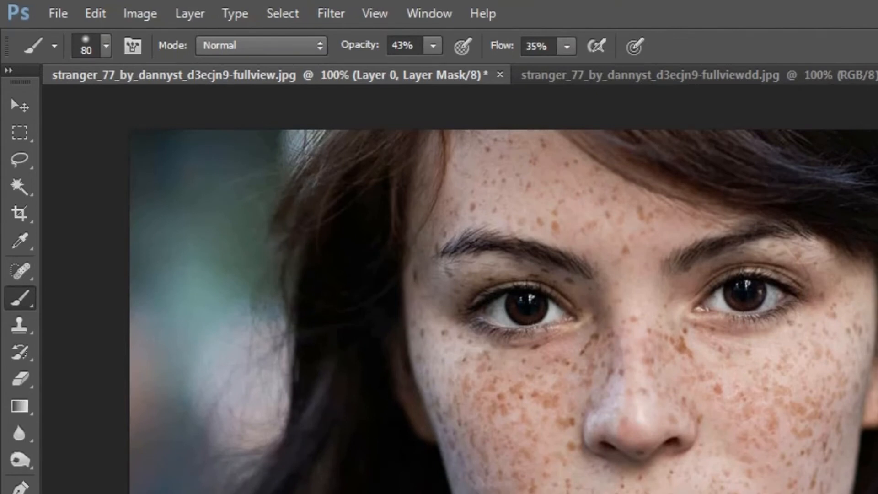
# Set both the brush opacity and the brush flow to 100%
pyautogui.click(433, 46)
pyautogui.moveTo(433, 67); pyautogui.dragTo(509, 73)
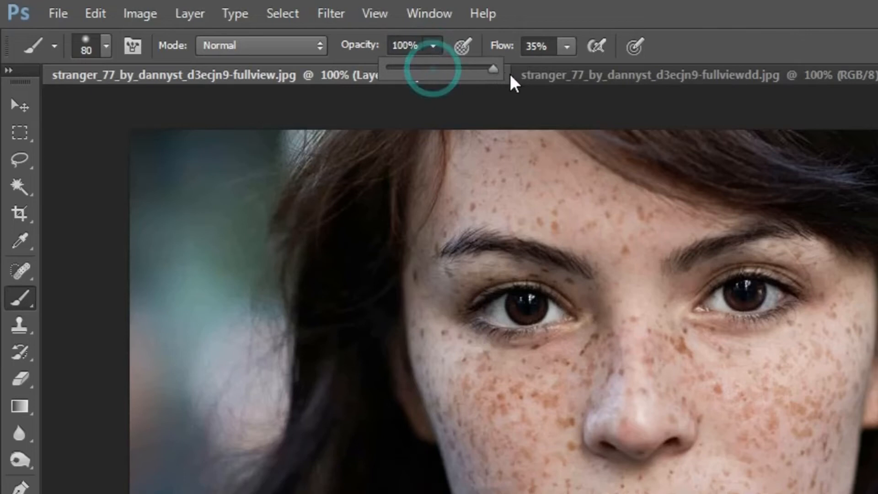
pyautogui.click(566, 46)
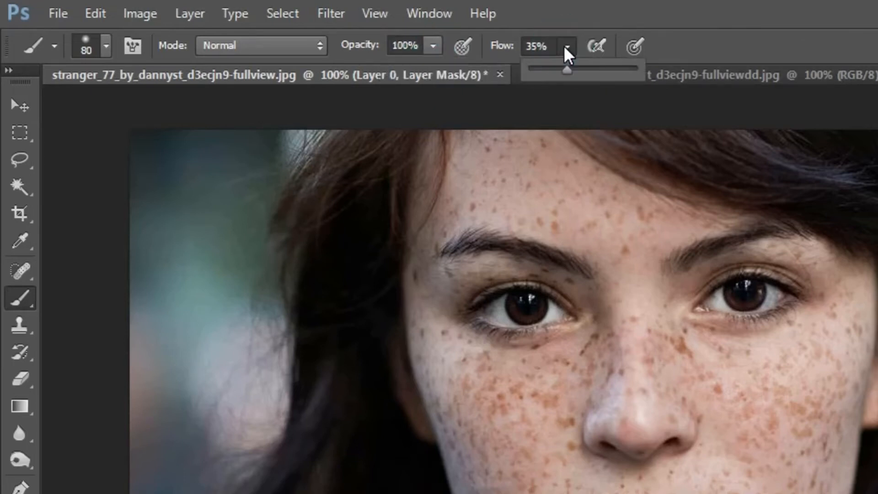
pyautogui.moveTo(566, 67); pyautogui.dragTo(638, 67)
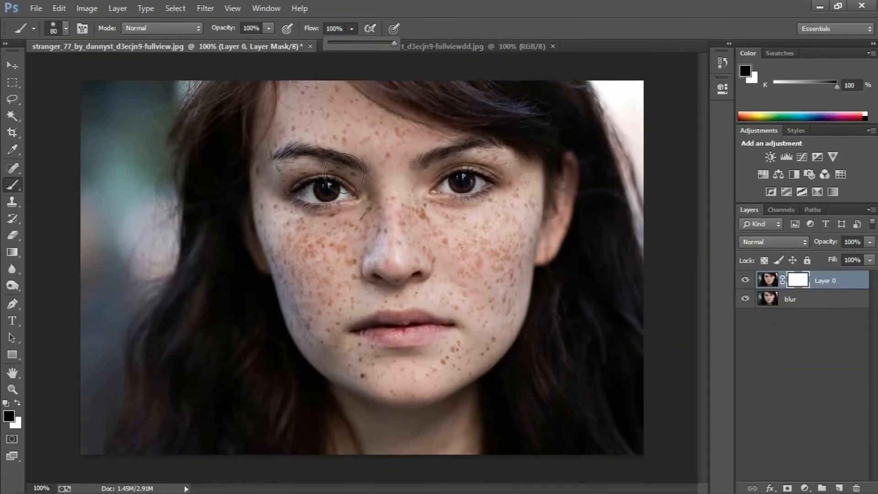
# Paint black on Layer 0's mask over the freckles on both cheeks and the chin
pyautogui.click(314, 249)
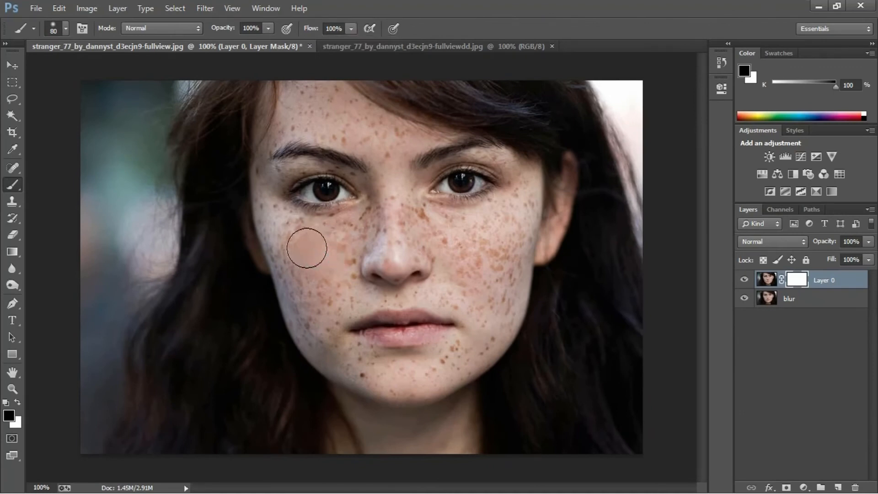
pyautogui.moveTo(292, 236); pyautogui.dragTo(299, 265)
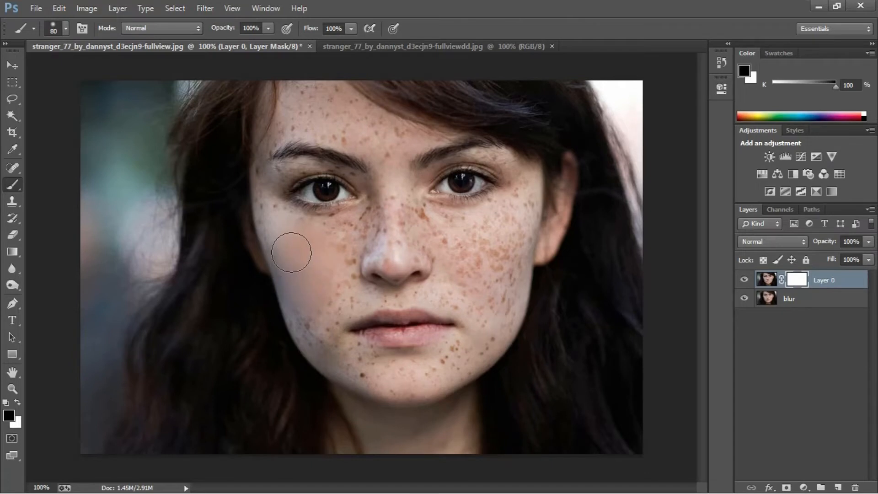
pyautogui.moveTo(282, 231)
pyautogui.mouseDown()
pyautogui.moveTo(275, 214)
pyautogui.moveTo(290, 246)
pyautogui.moveTo(330, 242)
pyautogui.moveTo(350, 229)
pyautogui.moveTo(334, 243)
pyautogui.moveTo(335, 270)
pyautogui.moveTo(313, 326)
pyautogui.moveTo(304, 320)
pyautogui.moveTo(309, 325)
pyautogui.moveTo(304, 276)
pyautogui.mouseUp()
pyautogui.moveTo(350, 367)
pyautogui.mouseDown()
pyautogui.moveTo(422, 386)
pyautogui.moveTo(480, 352)
pyautogui.moveTo(505, 304)
pyautogui.moveTo(505, 253)
pyautogui.moveTo(522, 207)
pyautogui.moveTo(459, 250)
pyautogui.moveTo(451, 227)
pyautogui.moveTo(473, 287)
pyautogui.moveTo(464, 292)
pyautogui.moveTo(476, 294)
pyautogui.moveTo(464, 290)
pyautogui.moveTo(482, 294)
pyautogui.mouseUp()
pyautogui.moveTo(495, 338)
pyautogui.mouseDown()
pyautogui.moveTo(411, 369)
pyautogui.moveTo(339, 355)
pyautogui.moveTo(391, 373)
pyautogui.moveTo(462, 359)
pyautogui.moveTo(495, 284)
pyautogui.mouseUp()
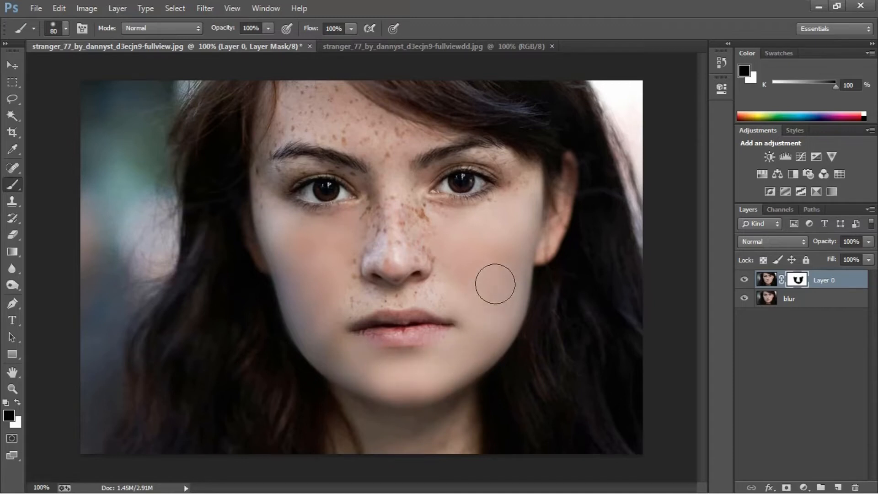
# Reduce the brush size to 45 px and paint Layer 0's mask over the freckles beside the nose and above the upper lip
pyautogui.hotkey('ctrl', '+')
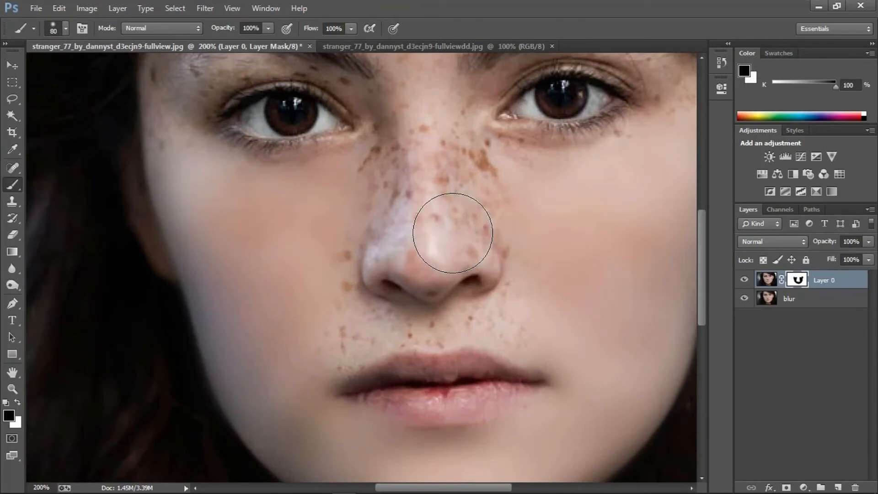
pyautogui.press('[')
pyautogui.press('[')
pyautogui.press('[')
pyautogui.press('[')
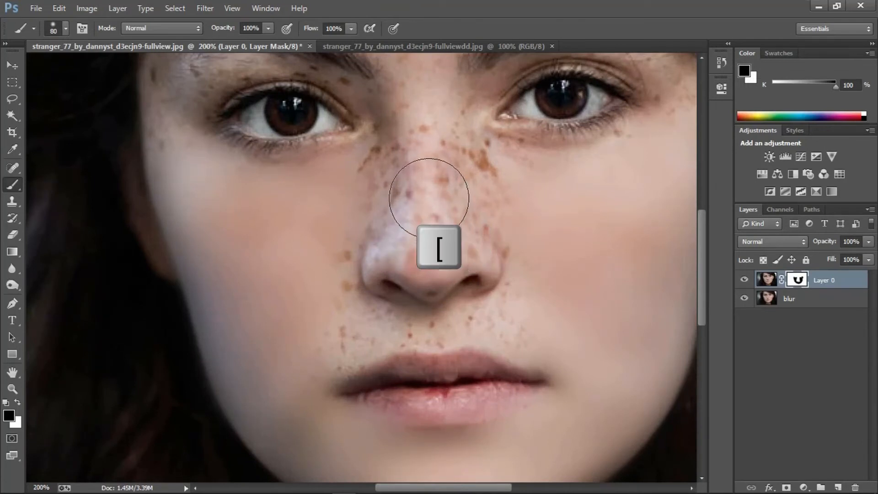
pyautogui.press('[')
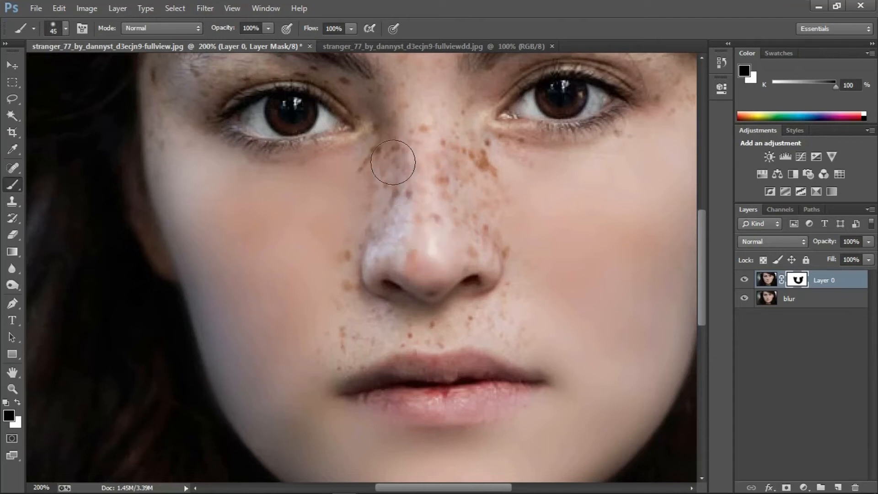
pyautogui.moveTo(390, 151); pyautogui.dragTo(373, 166)
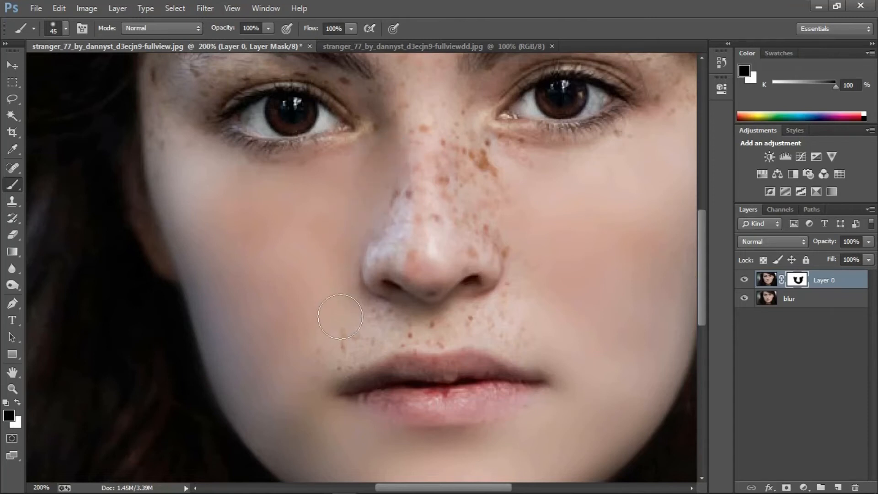
pyautogui.moveTo(354, 333)
pyautogui.mouseDown()
pyautogui.moveTo(503, 329)
pyautogui.moveTo(549, 344)
pyautogui.moveTo(568, 333)
pyautogui.moveTo(568, 291)
pyautogui.moveTo(580, 270)
pyautogui.moveTo(538, 174)
pyautogui.mouseUp()
# Paint black on Layer 0's mask over the freckles beside the nose, between the eyebrows and across the forehead
pyautogui.scroll(5, 561, 249)
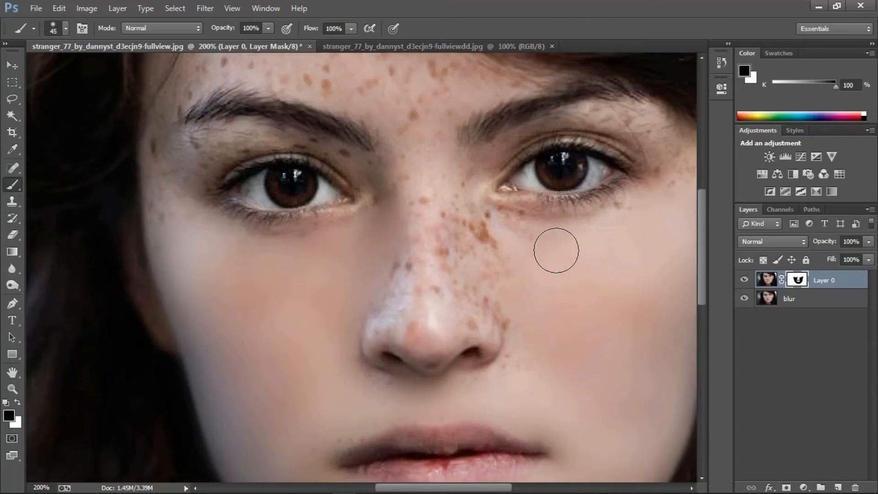
pyautogui.moveTo(529, 276)
pyautogui.mouseDown()
pyautogui.moveTo(479, 243)
pyautogui.moveTo(475, 257)
pyautogui.moveTo(513, 317)
pyautogui.moveTo(525, 327)
pyautogui.moveTo(532, 309)
pyautogui.mouseUp()
pyautogui.scroll(3, 454, 261)
pyautogui.moveTo(415, 202)
pyautogui.mouseDown()
pyautogui.moveTo(406, 186)
pyautogui.moveTo(357, 149)
pyautogui.moveTo(225, 135)
pyautogui.moveTo(245, 132)
pyautogui.moveTo(250, 91)
pyautogui.moveTo(306, 93)
pyautogui.moveTo(337, 119)
pyautogui.moveTo(437, 159)
pyautogui.moveTo(327, 89)
pyautogui.moveTo(386, 123)
pyautogui.moveTo(363, 110)
pyautogui.moveTo(377, 125)
pyautogui.moveTo(347, 129)
pyautogui.mouseUp()
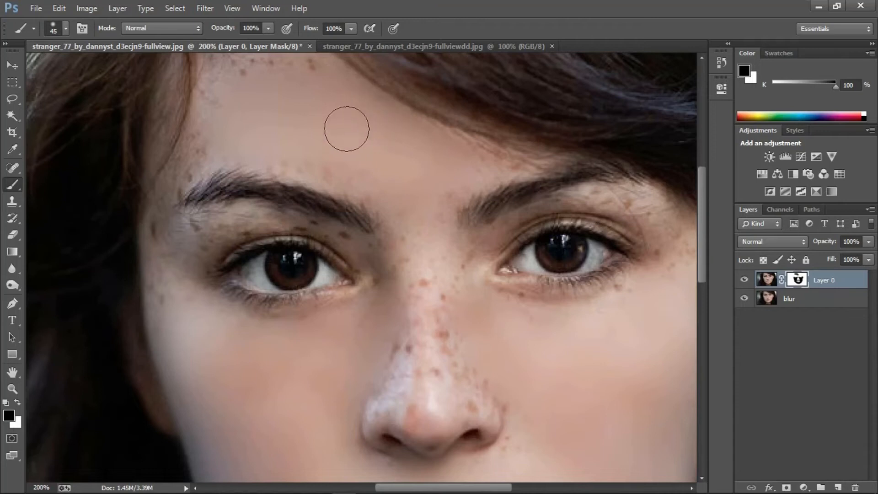
pyautogui.scroll(3, 305, 175)
pyautogui.moveTo(306, 174)
pyautogui.mouseDown()
pyautogui.moveTo(289, 133)
pyautogui.moveTo(243, 147)
pyautogui.moveTo(229, 155)
pyautogui.moveTo(209, 212)
pyautogui.mouseUp()
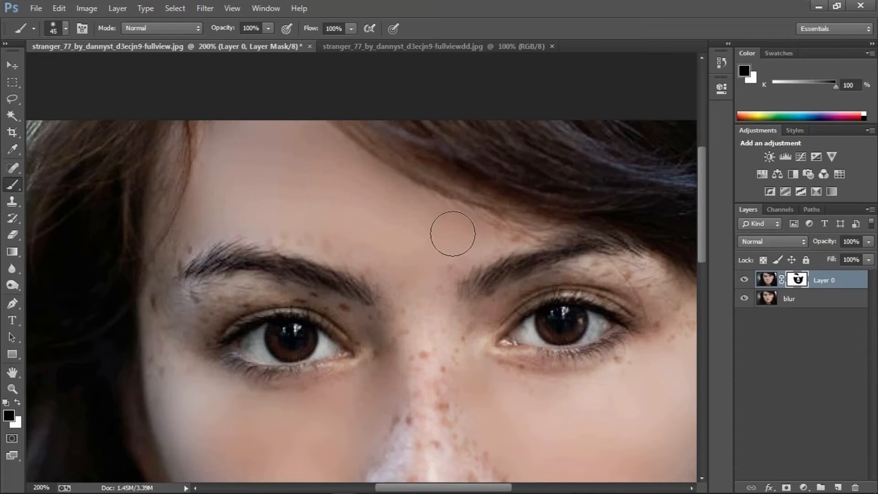
# Mask the remaining freckles beneath the eyes, on the upper nose bridge and around the nostrils
pyautogui.scroll(-3, 416, 245)
pyautogui.moveTo(603, 315)
pyautogui.mouseDown()
pyautogui.moveTo(673, 288)
pyautogui.moveTo(653, 303)
pyautogui.moveTo(589, 314)
pyautogui.moveTo(480, 302)
pyautogui.moveTo(464, 313)
pyautogui.moveTo(456, 260)
pyautogui.moveTo(412, 285)
pyautogui.moveTo(424, 217)
pyautogui.moveTo(412, 221)
pyautogui.moveTo(383, 188)
pyautogui.moveTo(351, 172)
pyautogui.moveTo(275, 152)
pyautogui.moveTo(381, 174)
pyautogui.moveTo(405, 203)
pyautogui.moveTo(428, 205)
pyautogui.moveTo(487, 156)
pyautogui.moveTo(507, 162)
pyautogui.moveTo(443, 170)
pyautogui.mouseUp()
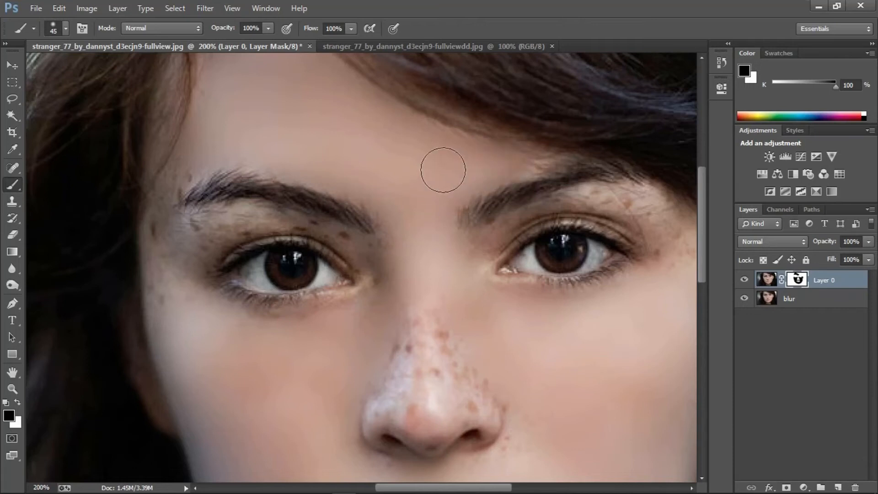
pyautogui.scroll(-3, 423, 194)
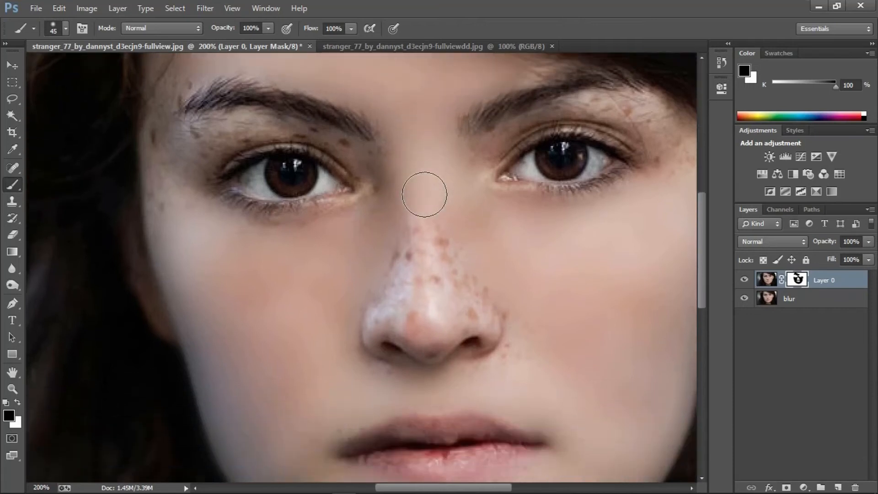
pyautogui.scroll(-1, 425, 194)
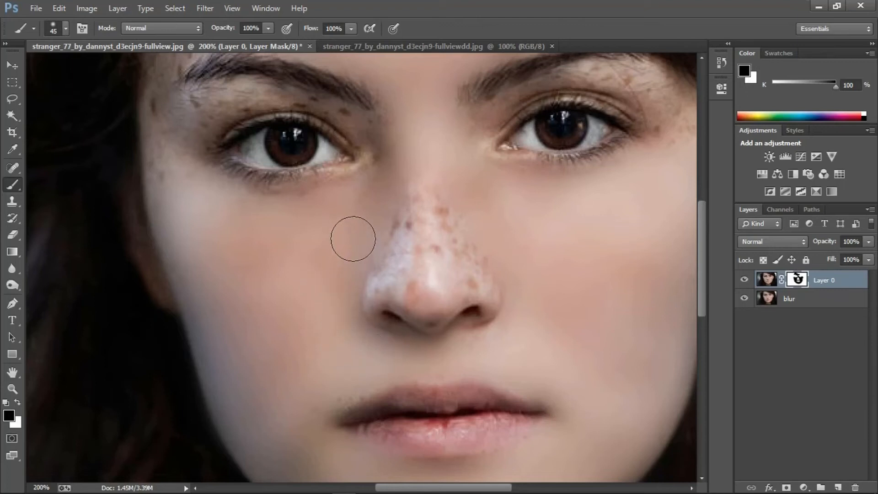
pyautogui.scroll(-2, 322, 249)
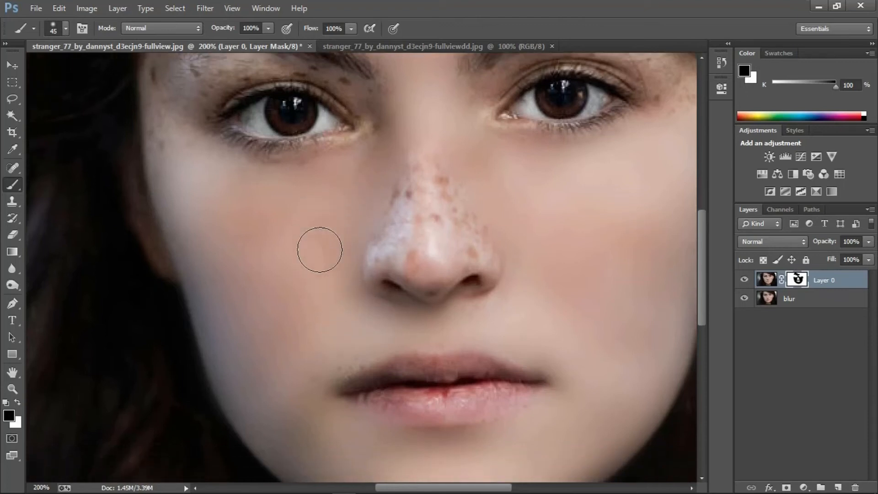
pyautogui.scroll(-1, 320, 250)
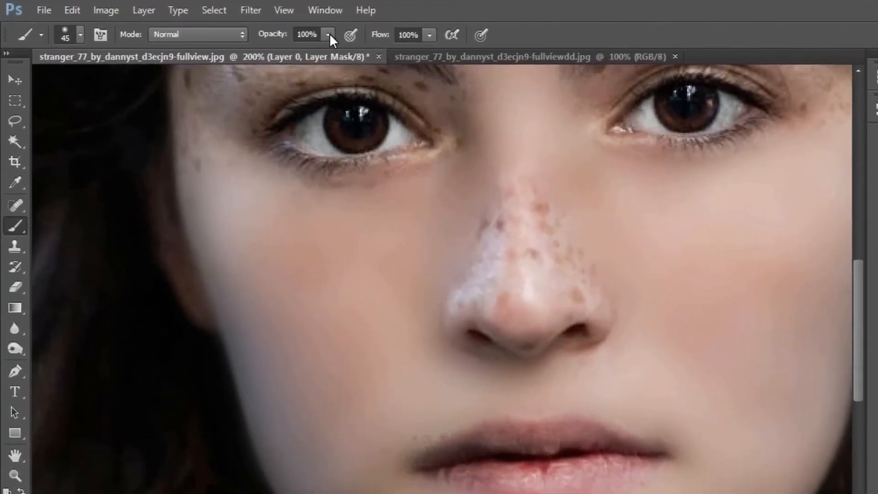
# Set the brush opacity to 59% and the flow to 62%, and lightly mask the freckles on the nose
pyautogui.click(329, 33)
pyautogui.moveTo(323, 53); pyautogui.dragTo(295, 51)
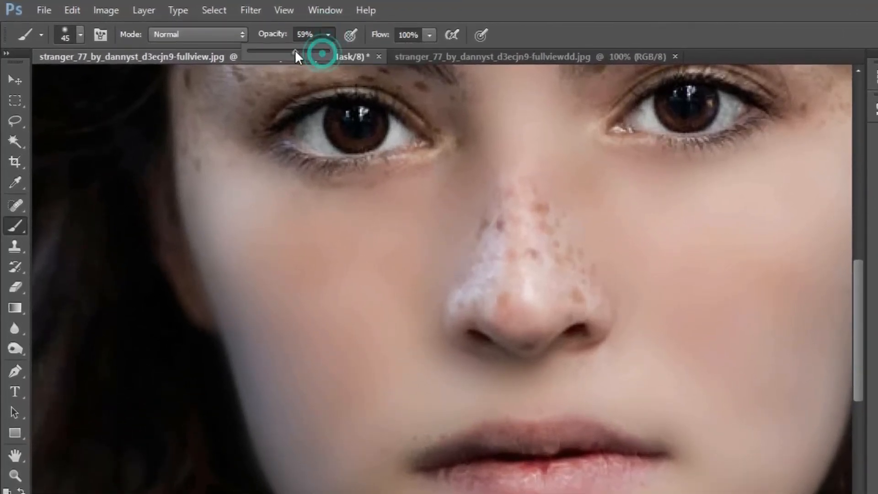
pyautogui.click(430, 35)
pyautogui.moveTo(433, 50); pyautogui.dragTo(399, 53)
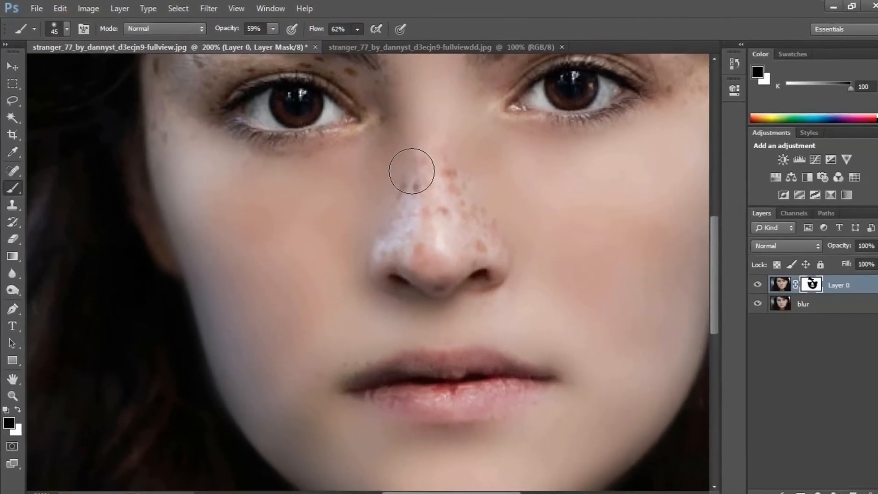
pyautogui.moveTo(412, 171)
pyautogui.mouseDown()
pyautogui.moveTo(396, 198)
pyautogui.moveTo(418, 165)
pyautogui.moveTo(460, 197)
pyautogui.moveTo(402, 182)
pyautogui.mouseUp()
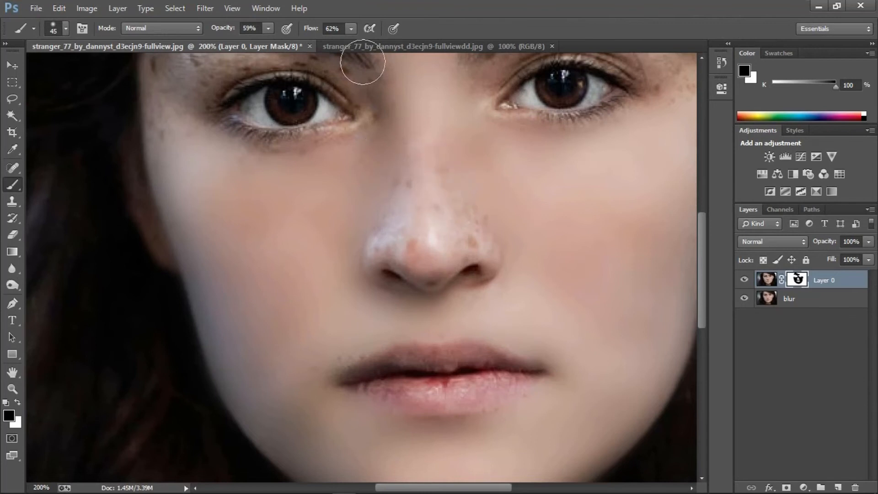
# Raise the brush opacity to 70% and the flow to 75%, and mask the remaining freckles down to the nose tip
pyautogui.click(268, 28)
pyautogui.moveTo(274, 45); pyautogui.dragTo(276, 45)
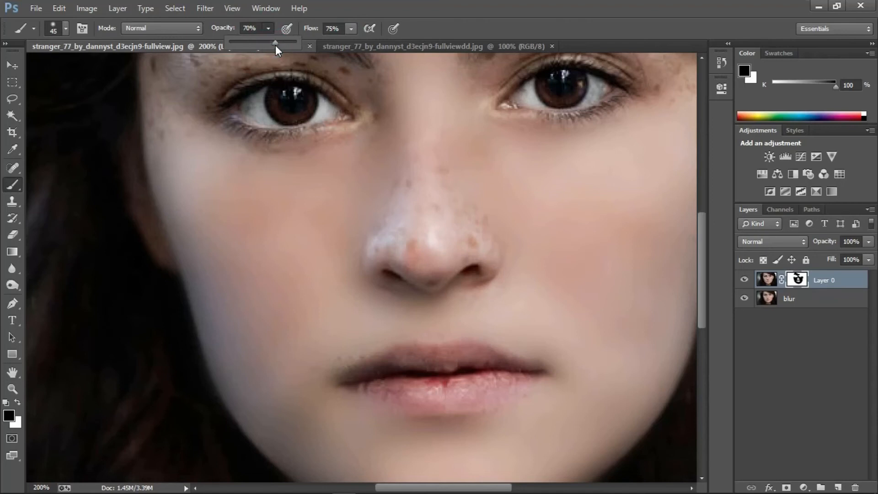
pyautogui.click(420, 200)
pyautogui.moveTo(419, 204)
pyautogui.mouseDown()
pyautogui.moveTo(378, 227)
pyautogui.moveTo(404, 207)
pyautogui.moveTo(460, 212)
pyautogui.moveTo(470, 225)
pyautogui.moveTo(442, 250)
pyautogui.moveTo(404, 240)
pyautogui.moveTo(374, 245)
pyautogui.moveTo(409, 233)
pyautogui.moveTo(437, 264)
pyautogui.mouseUp()
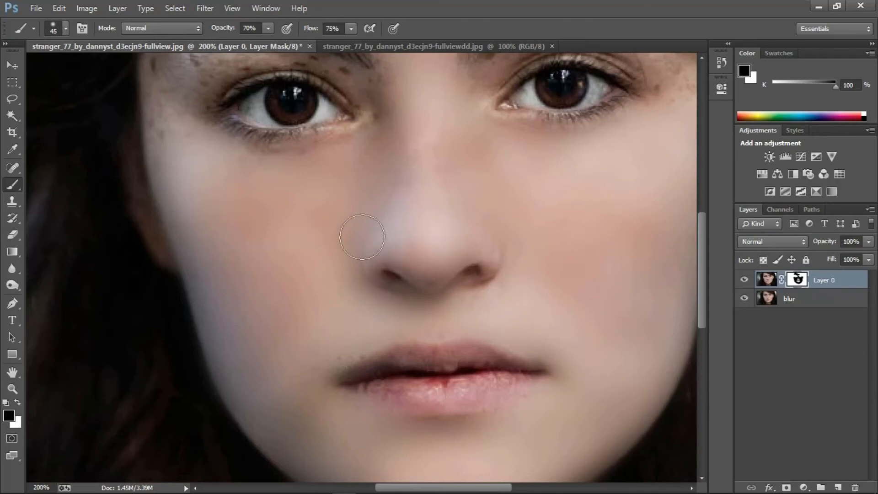
# Reduce the brush size to 30 px and mask the freckles on the eyelid, brow and temple in the image's left half
pyautogui.scroll(5, 410, 217)
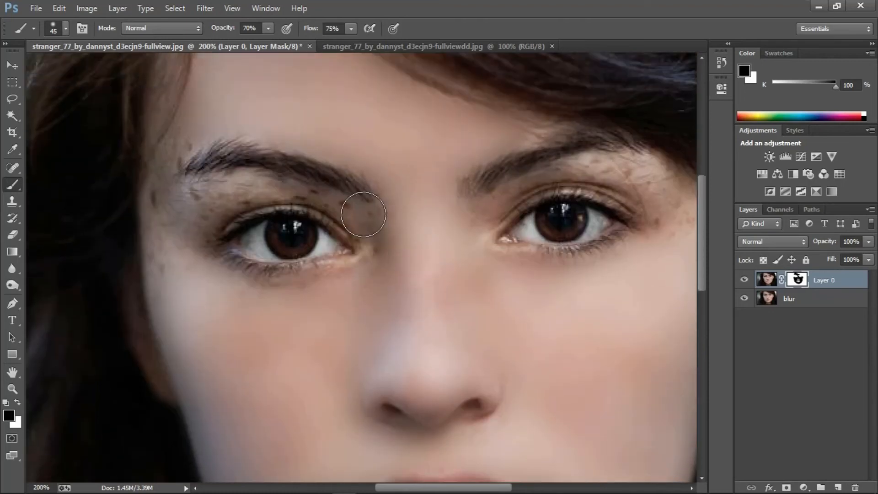
pyautogui.press('[')
pyautogui.moveTo(359, 214); pyautogui.dragTo(315, 192)
pyautogui.moveTo(236, 185); pyautogui.dragTo(200, 192)
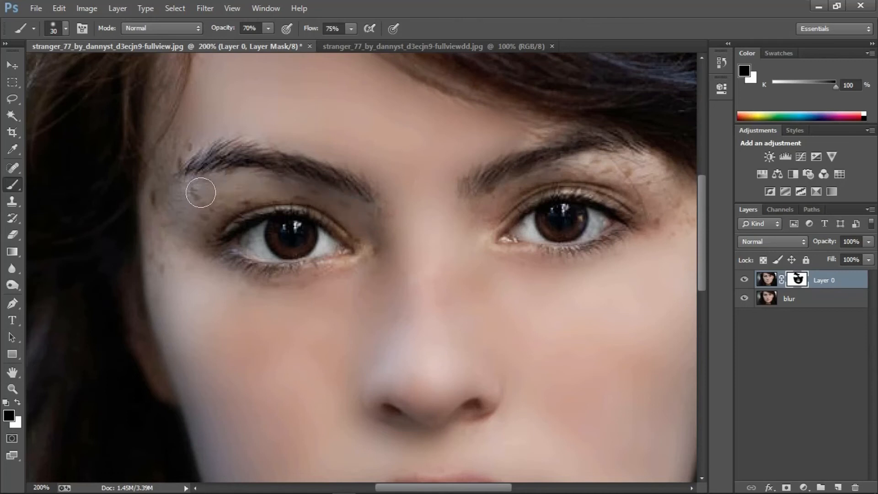
pyautogui.moveTo(159, 266); pyautogui.dragTo(149, 218)
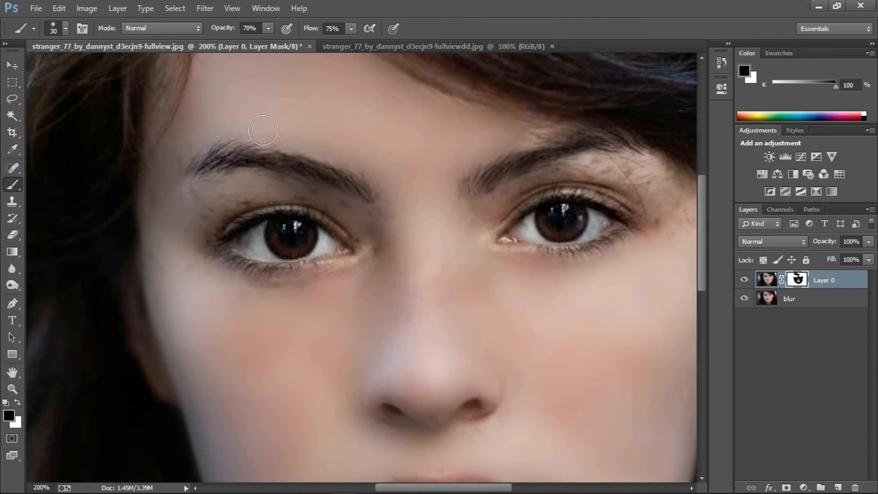
pyautogui.moveTo(342, 205); pyautogui.dragTo(333, 202)
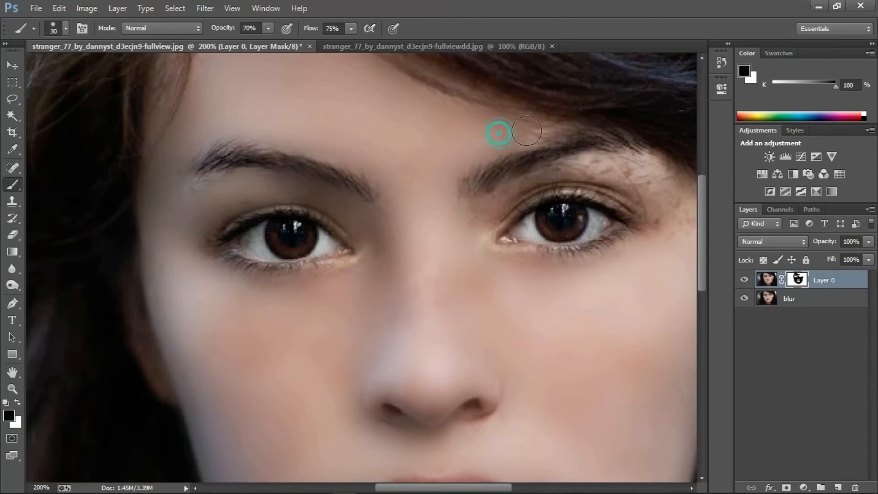
# Mask the freckles around the eye in the image's right half, from the brow and eyelid out to the temple
pyautogui.moveTo(630, 171); pyautogui.dragTo(533, 183)
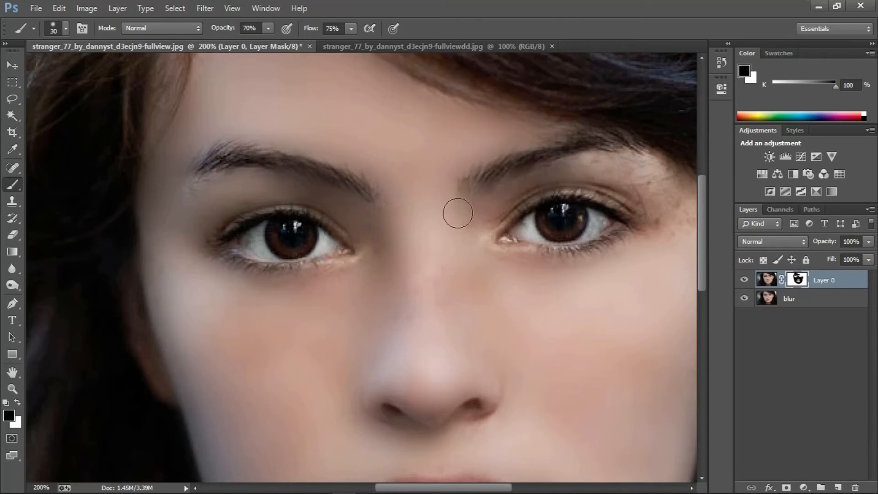
pyautogui.moveTo(634, 182); pyautogui.dragTo(668, 228)
pyautogui.moveTo(609, 166); pyautogui.dragTo(589, 166)
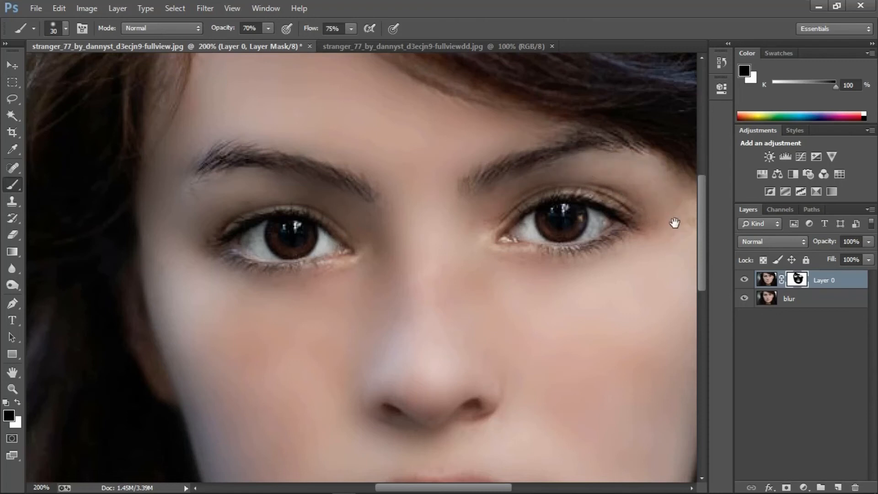
pyautogui.press('space')
pyautogui.moveTo(653, 196); pyautogui.dragTo(431, 198)
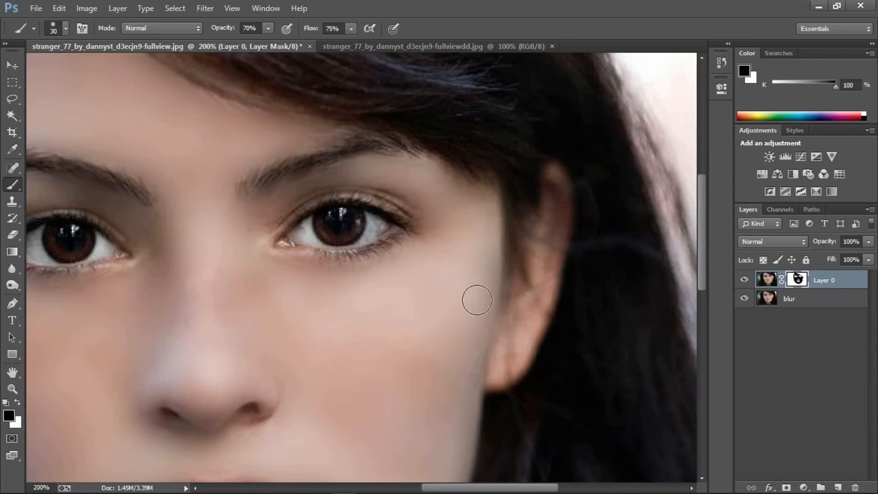
# Set the brush size to 70 px, the opacity to 56% and the flow to 53%
pyautogui.hotkey('ctrl', '-')
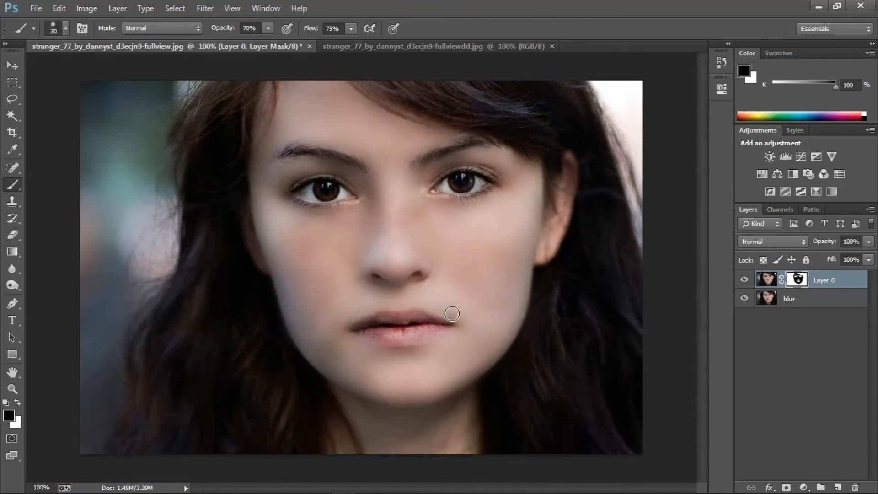
pyautogui.press(']')
pyautogui.press(']')
pyautogui.press(']')
pyautogui.press(']')
pyautogui.press('5')
pyautogui.press('6')
pyautogui.hotkey('shift', '5')
pyautogui.hotkey('shift', '3')
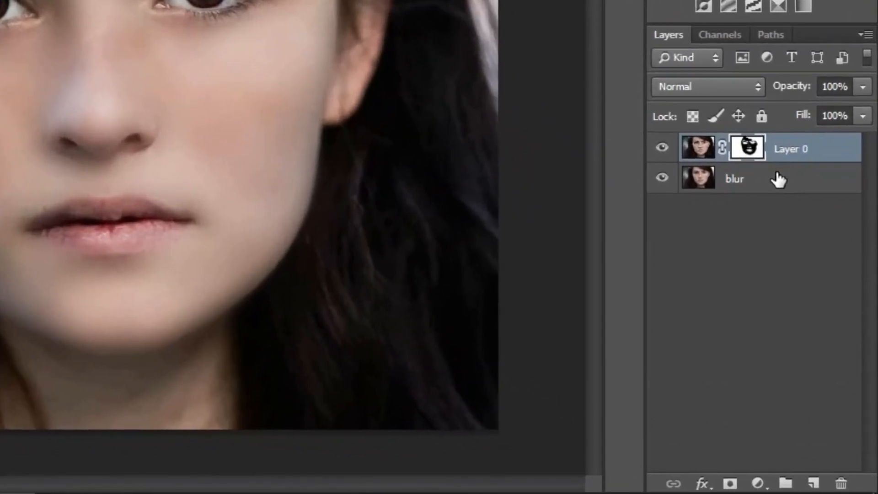
# Merge Layer 0 with the blur layer and duplicate the merged layer
pyautogui.press('ctrl')
pyautogui.keyDown('ctrl'); pyautogui.click(759, 178); pyautogui.keyUp('ctrl')
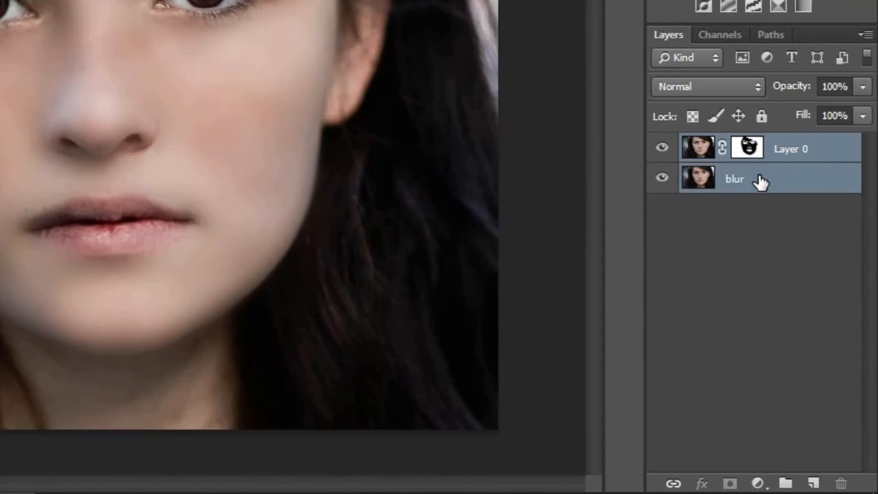
pyautogui.hotkey('ctrl', 'e')
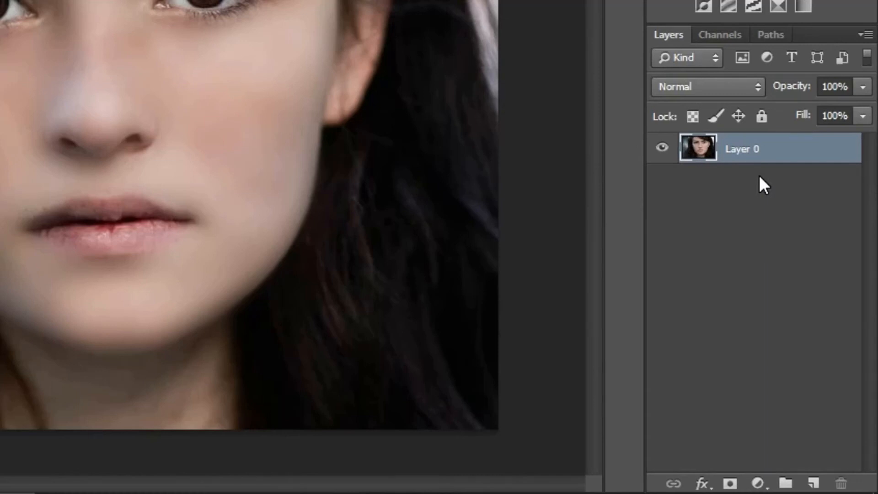
pyautogui.hotkey('ctrl', 'j')
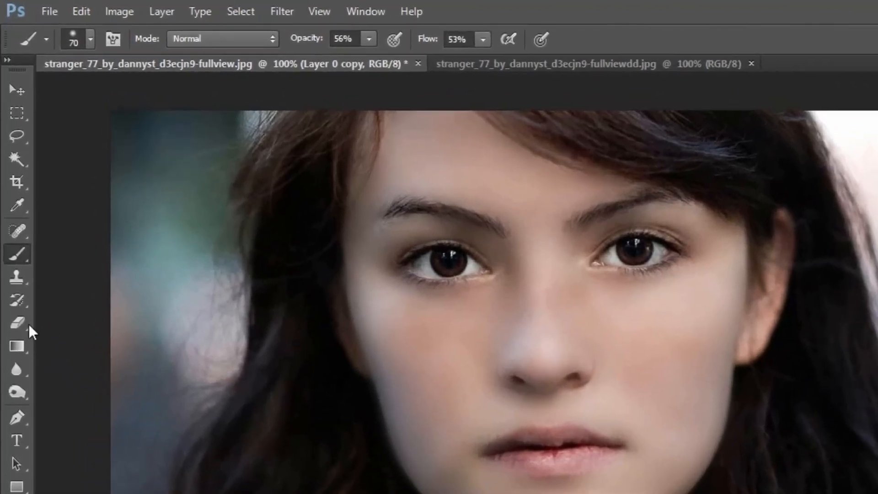
# Sample the light skin tone below the outer corner of the image's right eye as foreground colour and reactivate the Brush tool
pyautogui.press('i')
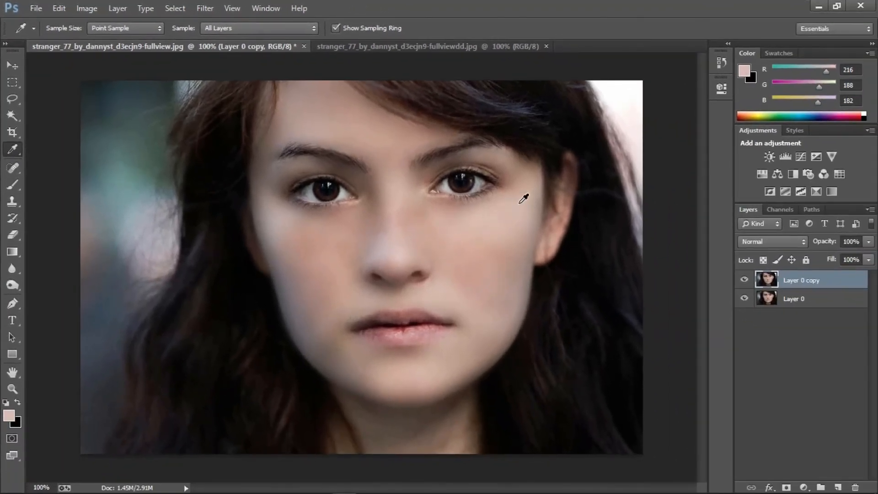
pyautogui.click(519, 202)
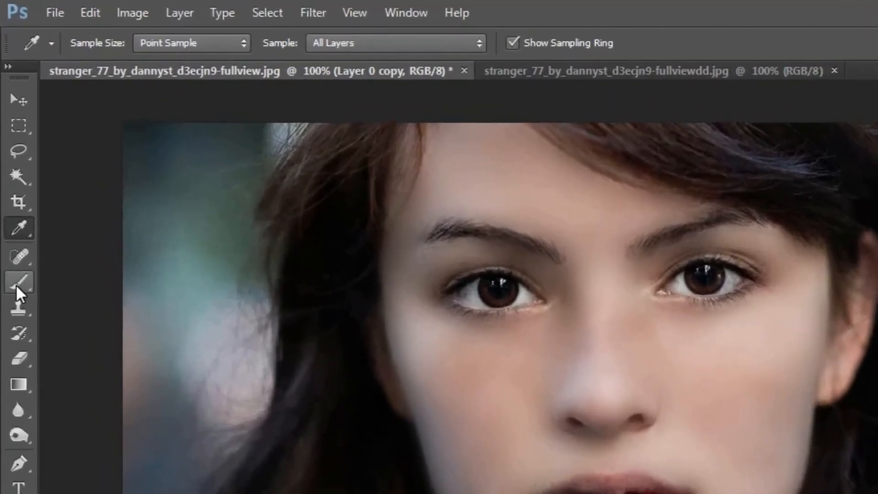
pyautogui.press('b')
pyautogui.rightClick(11, 187)
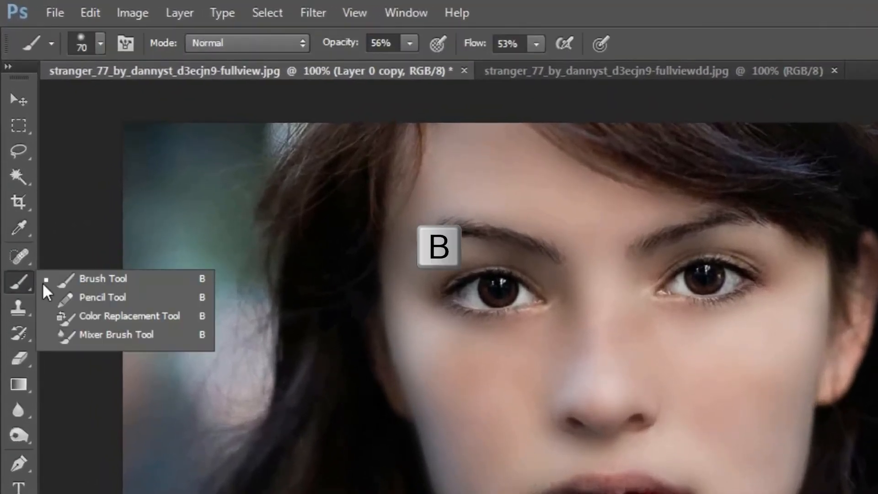
pyautogui.click(107, 276)
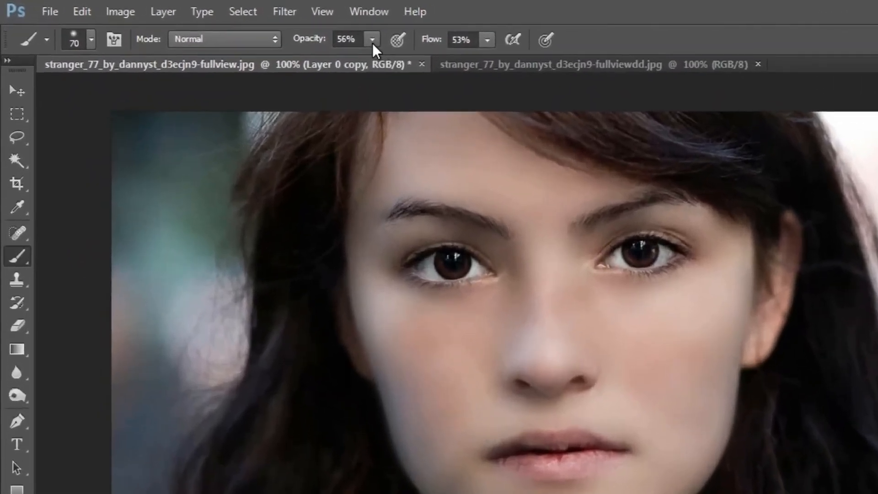
# Lower the brush opacity to 39% and the flow to 25%
pyautogui.click(268, 28)
pyautogui.moveTo(395, 60); pyautogui.dragTo(378, 60)
pyautogui.click(518, 42)
pyautogui.moveTo(519, 61); pyautogui.dragTo(490, 64)
# Paint the sampled skin tone over both cheeks and the chin on Layer 0 copy to even out the colour
pyautogui.moveTo(309, 299)
pyautogui.mouseDown()
pyautogui.moveTo(352, 365)
pyautogui.moveTo(369, 373)
pyautogui.moveTo(461, 358)
pyautogui.moveTo(500, 323)
pyautogui.moveTo(476, 273)
pyautogui.moveTo(422, 215)
pyautogui.moveTo(428, 228)
pyautogui.moveTo(396, 211)
pyautogui.moveTo(328, 253)
pyautogui.moveTo(301, 248)
pyautogui.moveTo(295, 261)
pyautogui.moveTo(334, 351)
pyautogui.moveTo(318, 219)
pyautogui.moveTo(304, 237)
pyautogui.moveTo(344, 248)
pyautogui.moveTo(294, 237)
pyautogui.moveTo(315, 245)
pyautogui.moveTo(330, 280)
pyautogui.mouseUp()
pyautogui.moveTo(486, 273)
pyautogui.mouseDown()
pyautogui.moveTo(496, 254)
pyautogui.moveTo(484, 286)
pyautogui.moveTo(475, 282)
pyautogui.moveTo(473, 257)
pyautogui.moveTo(494, 249)
pyautogui.moveTo(492, 281)
pyautogui.mouseUp()
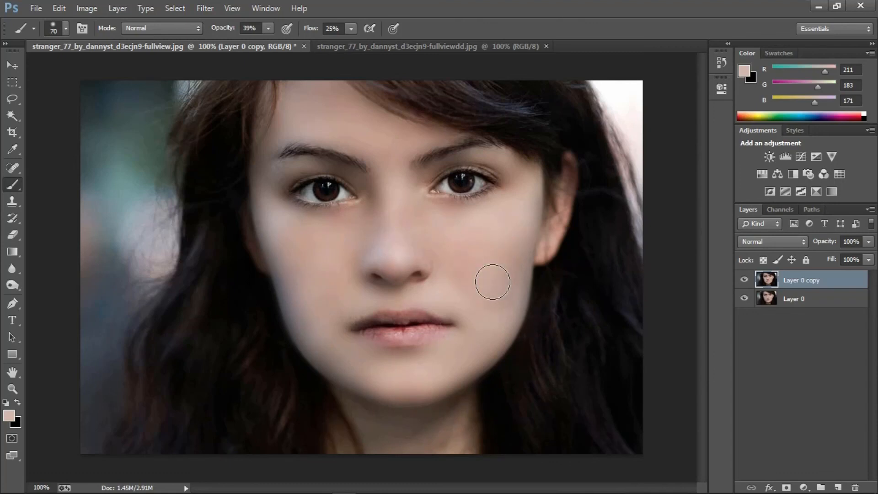
pyautogui.moveTo(406, 382)
pyautogui.mouseDown()
pyautogui.moveTo(333, 353)
pyautogui.moveTo(316, 355)
pyautogui.moveTo(437, 389)
pyautogui.mouseUp()
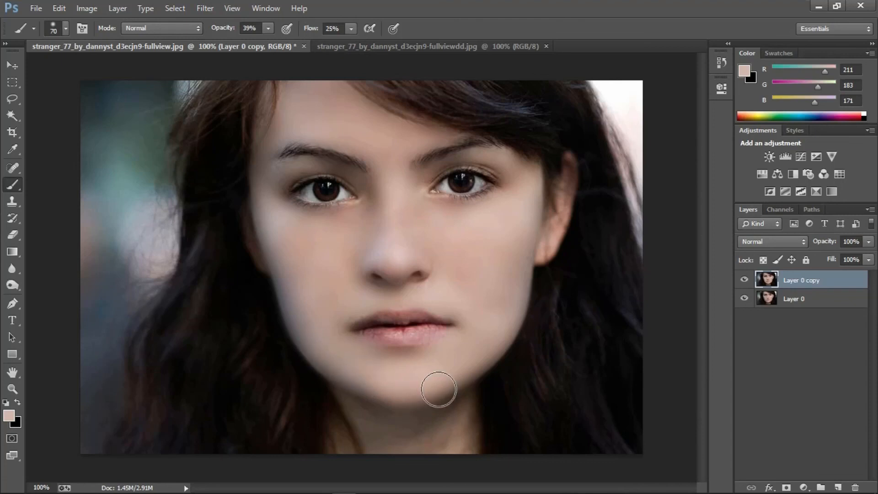